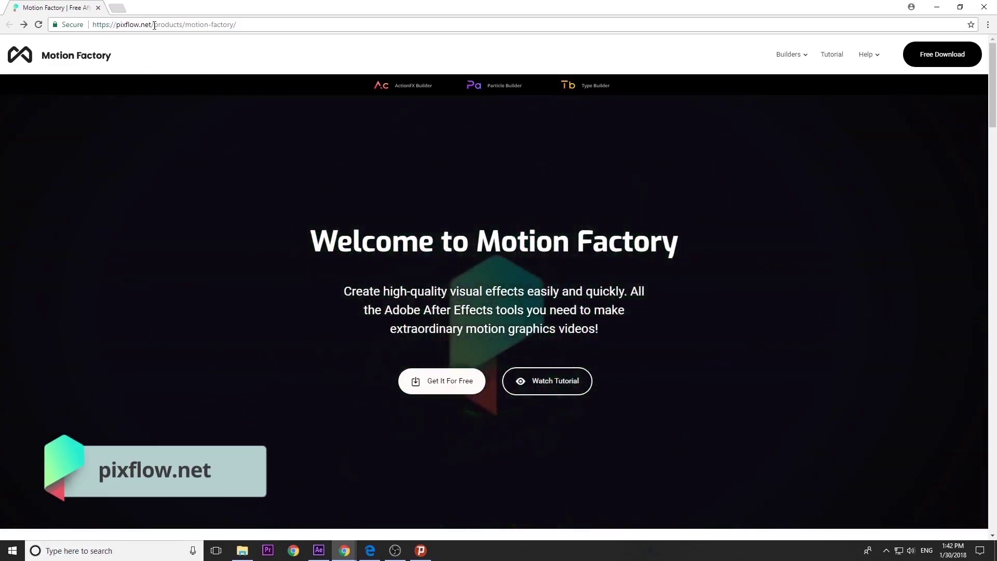
Step: Go to pixflow.net and open the Motion Factory website from its product card
{"action": "left_click", "coordinate": [157, 29]}
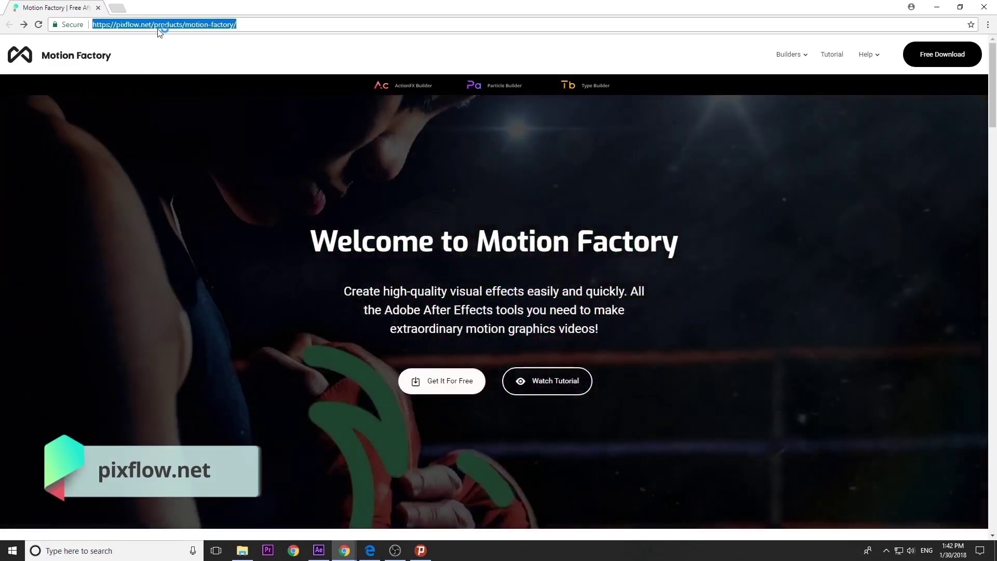
{"action": "type", "text": "pixflow"}
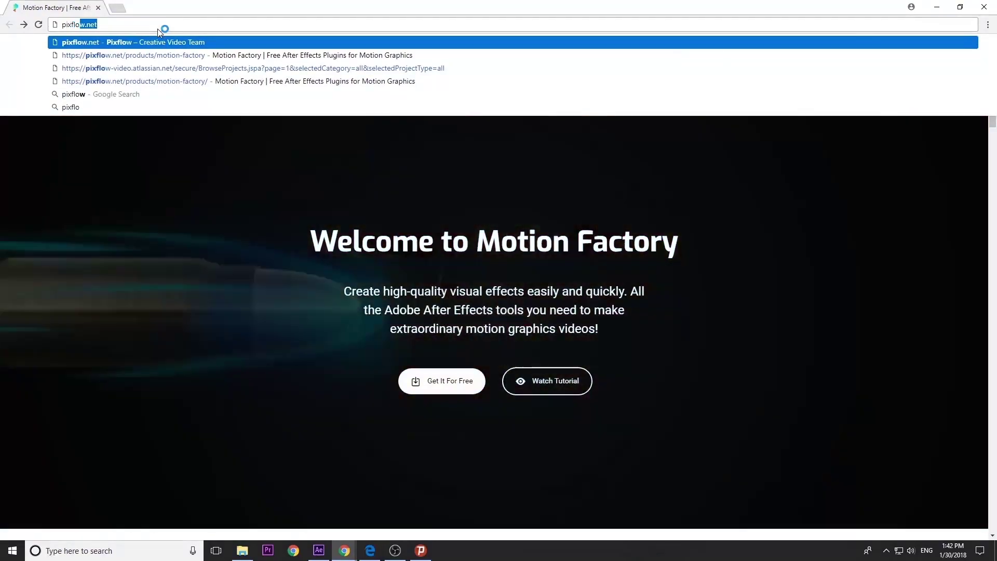
{"action": "type", "text": ".net"}
{"action": "key", "text": "Return"}
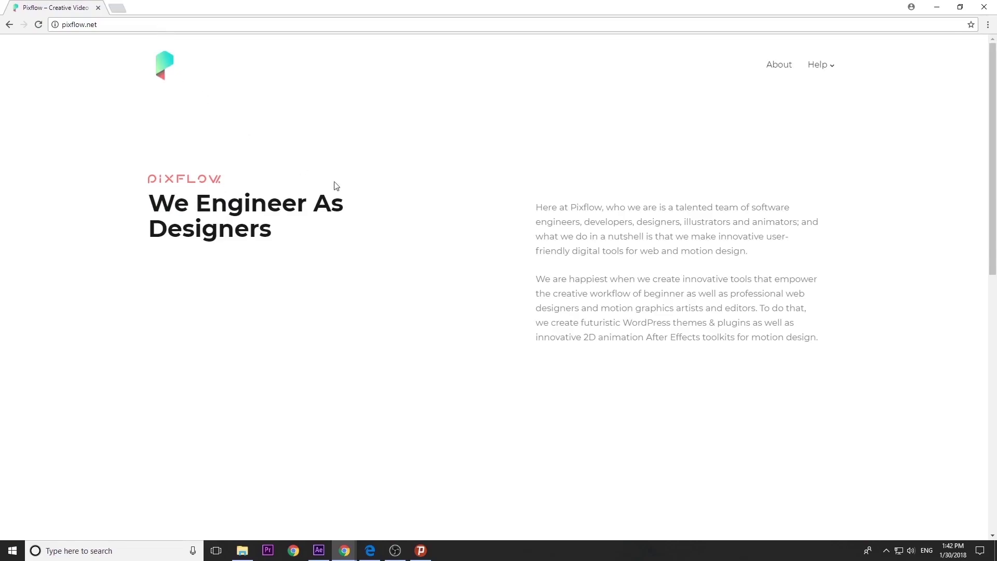
{"action": "left_click_drag", "start_coordinate": [993, 241], "coordinate": [986, 444]}
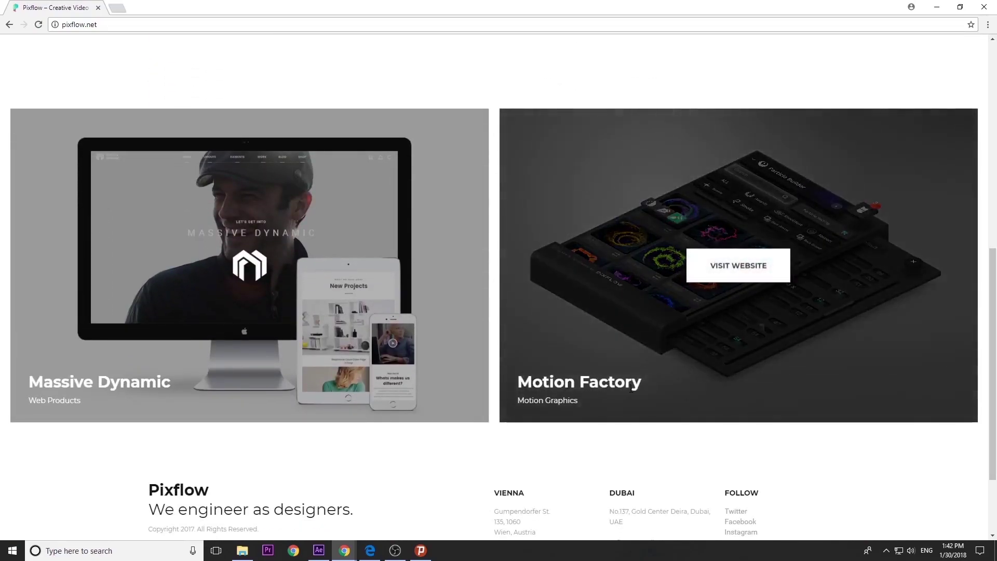
{"action": "left_click", "coordinate": [740, 270]}
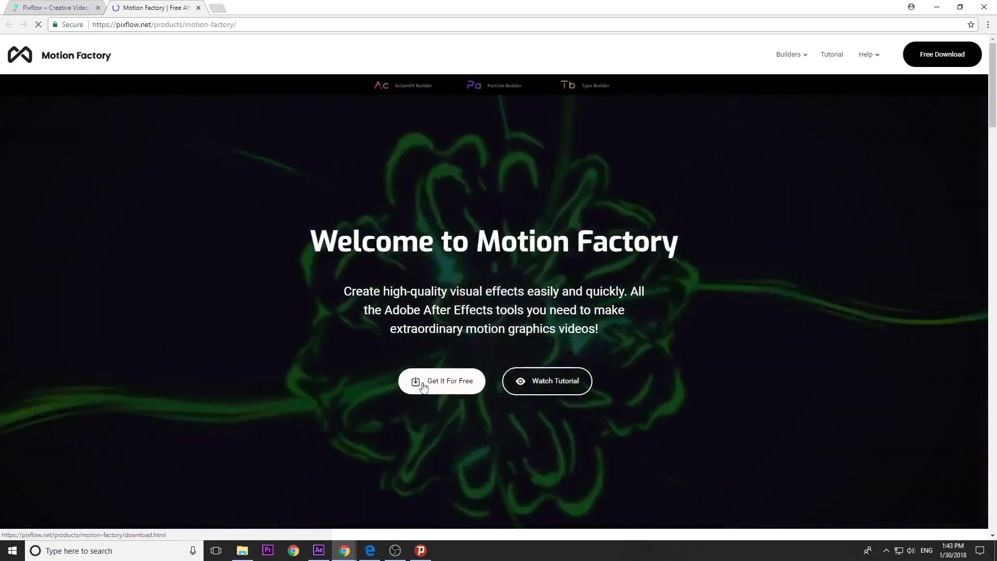
Step: Choose Get It For Free on the Motion Factory site to reach its download page
{"action": "left_click", "coordinate": [443, 393]}
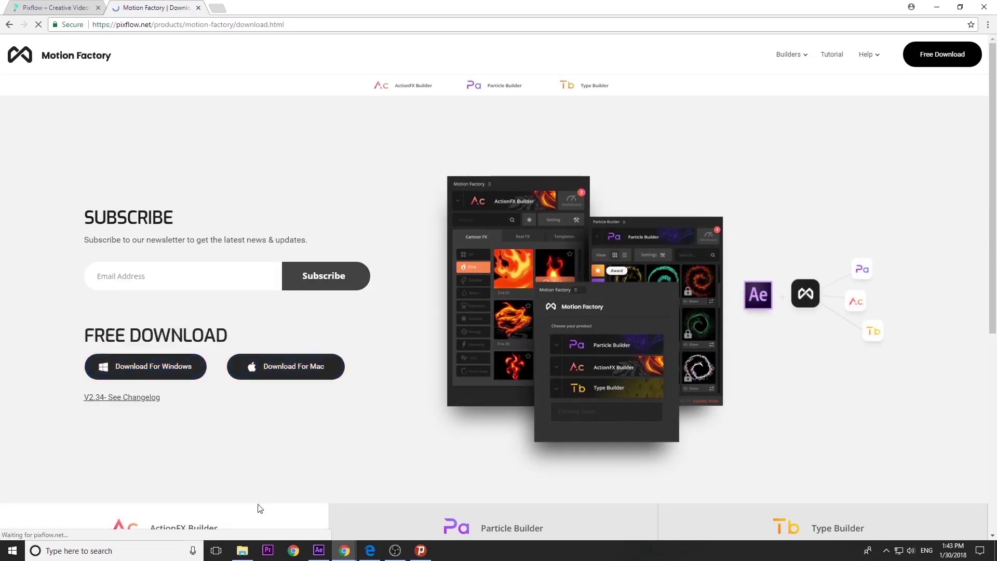
Step: Run setup.exe from the Desktop folder as administrator
{"action": "mouse_move", "coordinate": [242, 551]}
{"action": "left_click", "coordinate": [242, 514]}
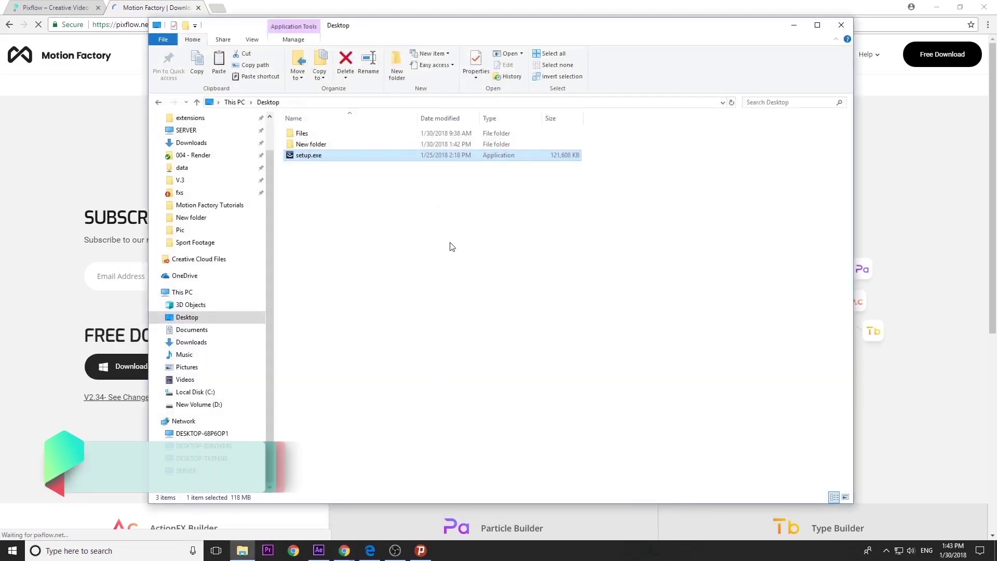
{"action": "right_click", "coordinate": [315, 162]}
{"action": "left_click", "coordinate": [335, 177]}
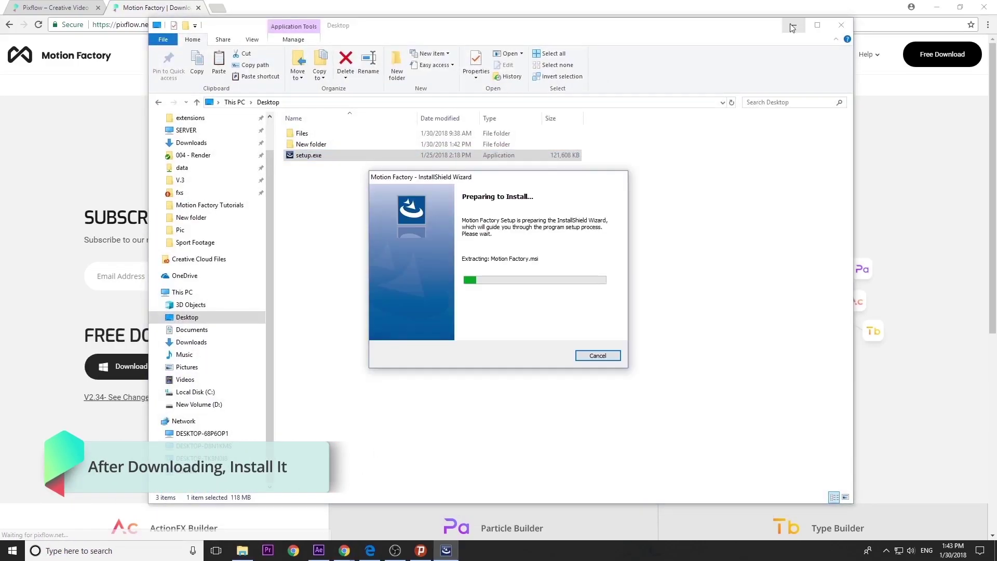
{"action": "left_click", "coordinate": [792, 25]}
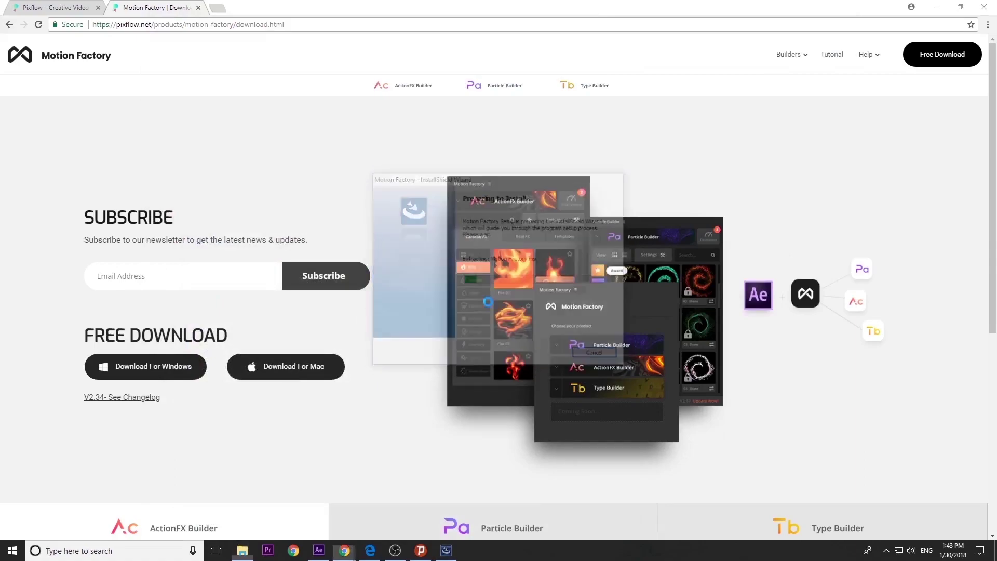
Step: Install Motion Factory through the InstallShield Wizard and finish it
{"action": "left_click", "coordinate": [498, 368]}
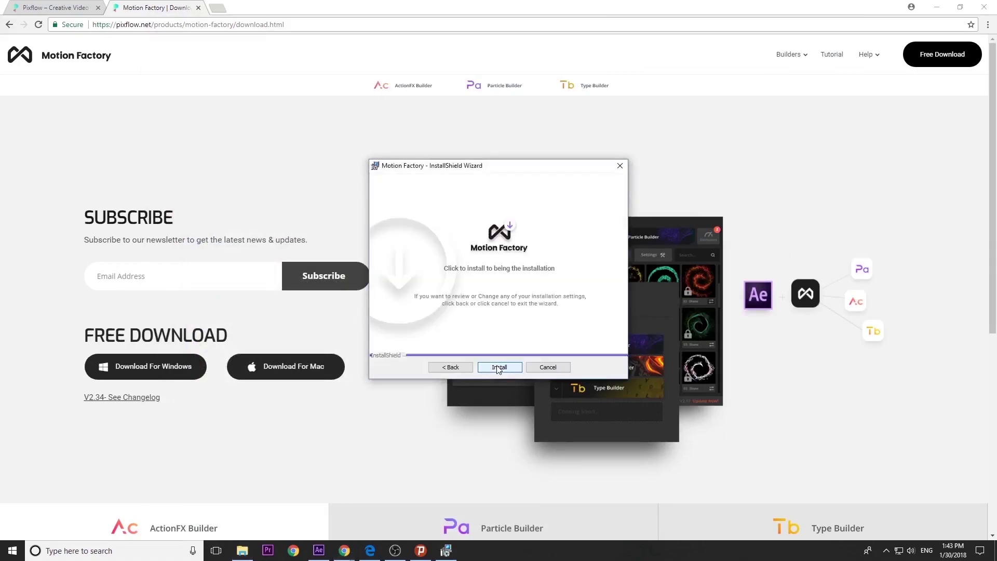
{"action": "left_click", "coordinate": [500, 369]}
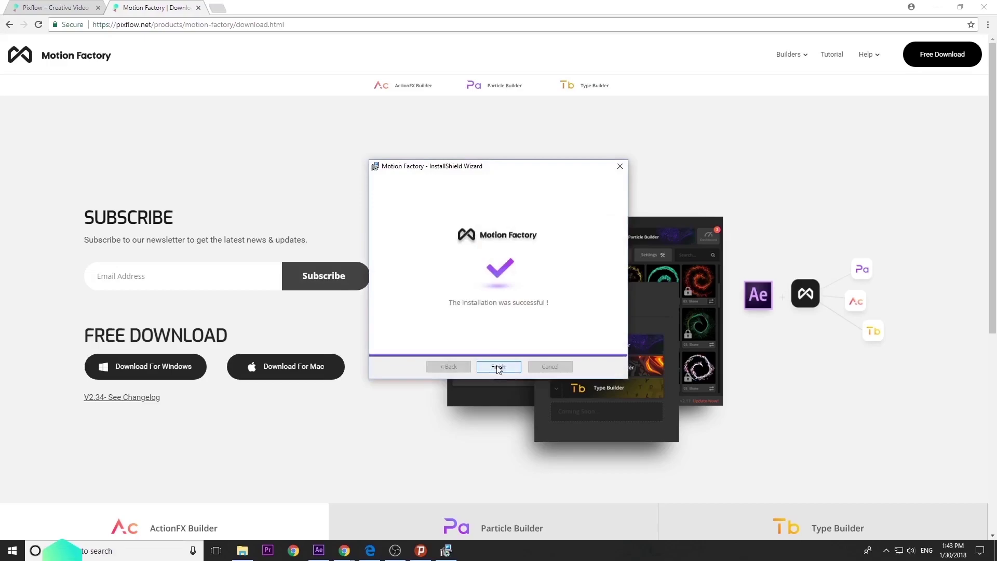
{"action": "left_click", "coordinate": [498, 367]}
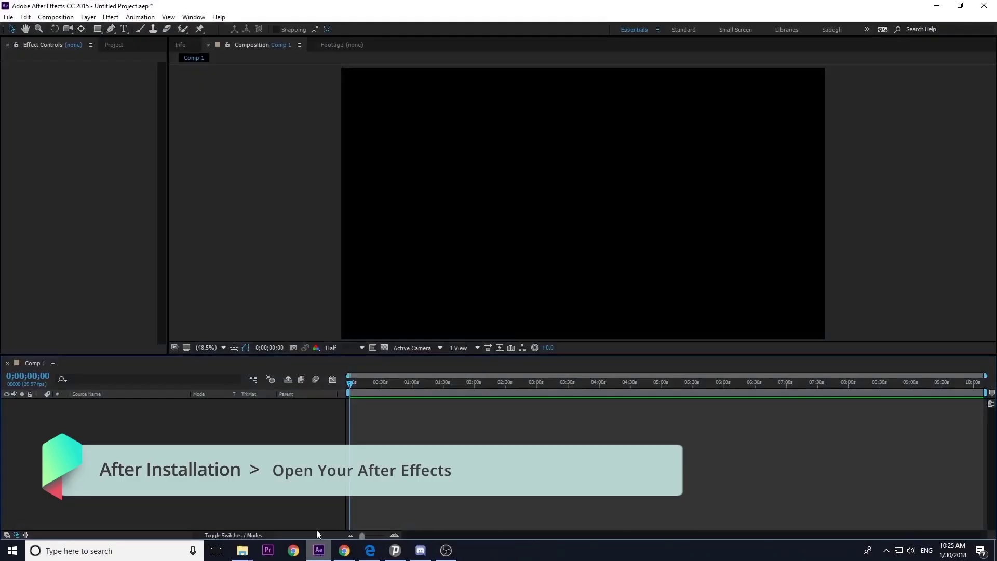
Step: Enable Allow Scripts to Write Files and Access Network in General preferences and confirm
{"action": "left_click", "coordinate": [26, 17]}
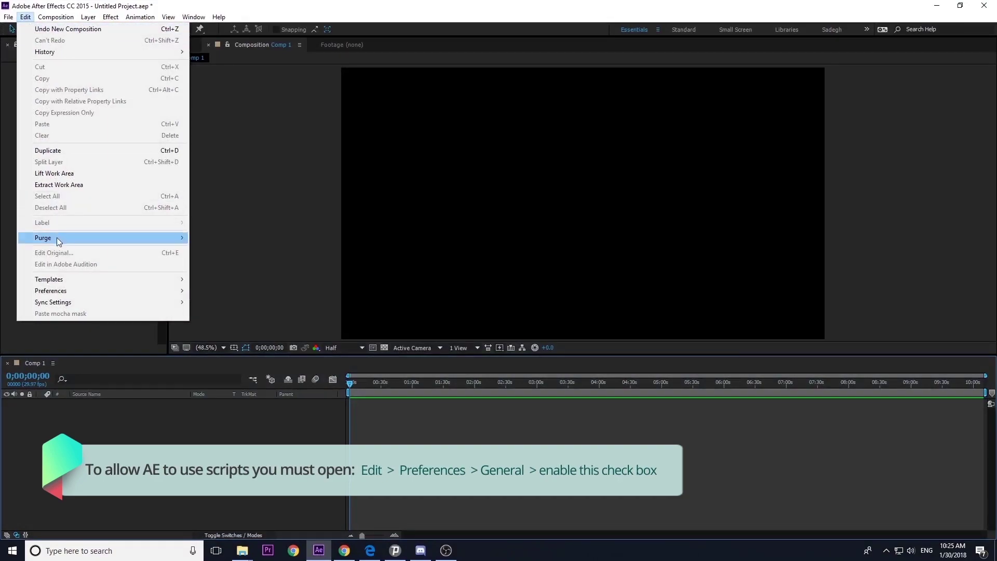
{"action": "mouse_move", "coordinate": [51, 291]}
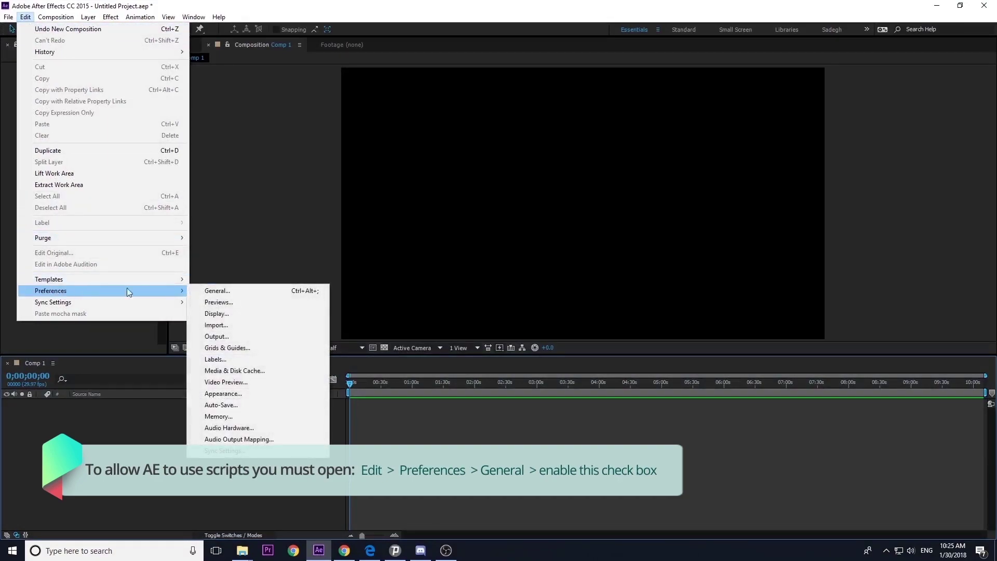
{"action": "left_click", "coordinate": [221, 290]}
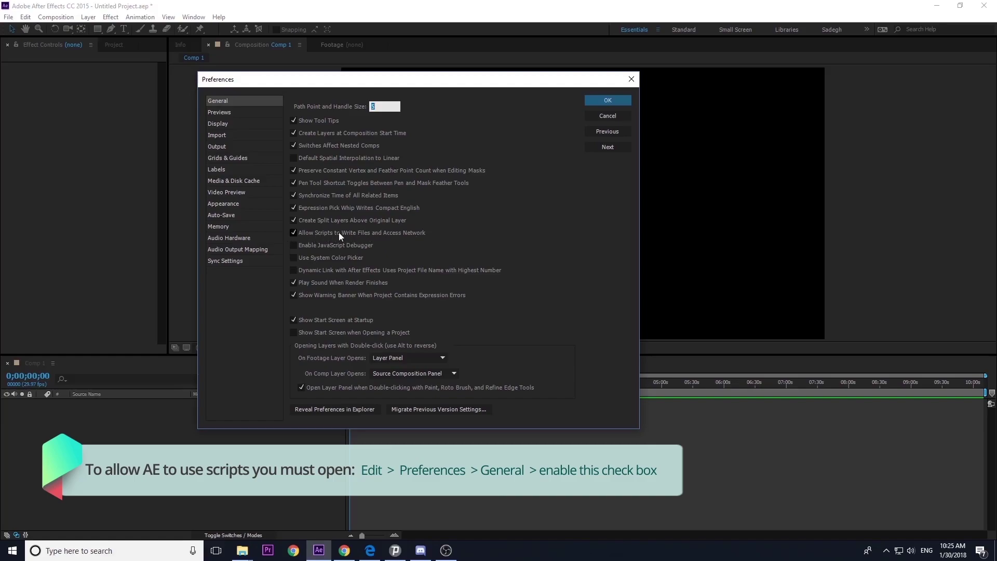
{"action": "left_click", "coordinate": [293, 232]}
{"action": "left_click", "coordinate": [602, 101]}
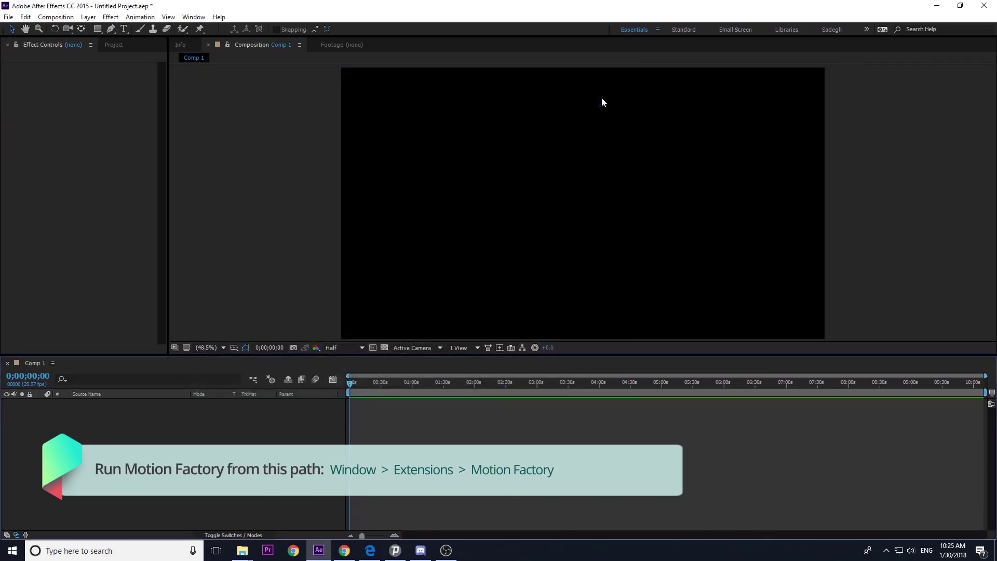
Step: Launch Motion Factory from the Window > Extensions menu
{"action": "left_click", "coordinate": [195, 17]}
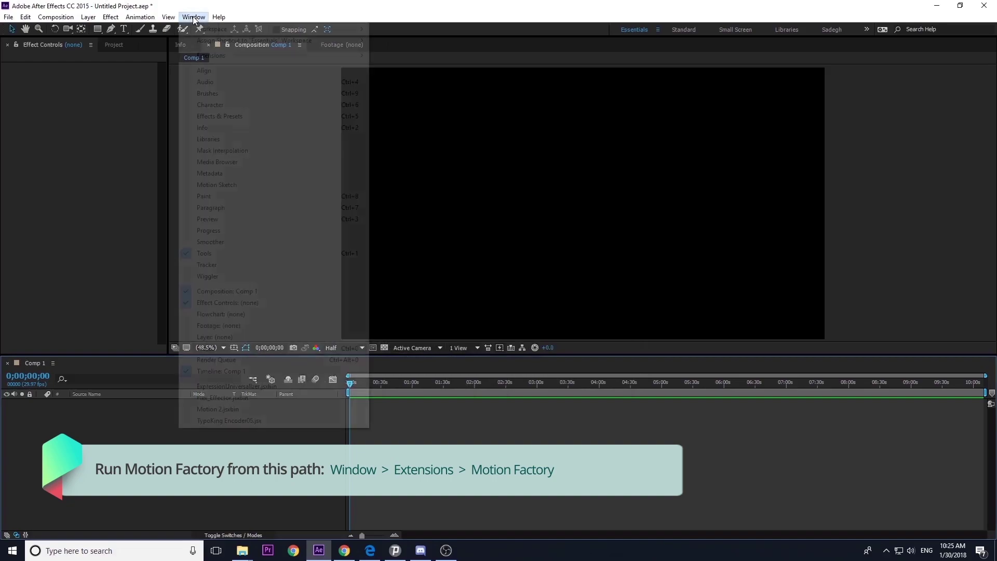
{"action": "mouse_move", "coordinate": [210, 55]}
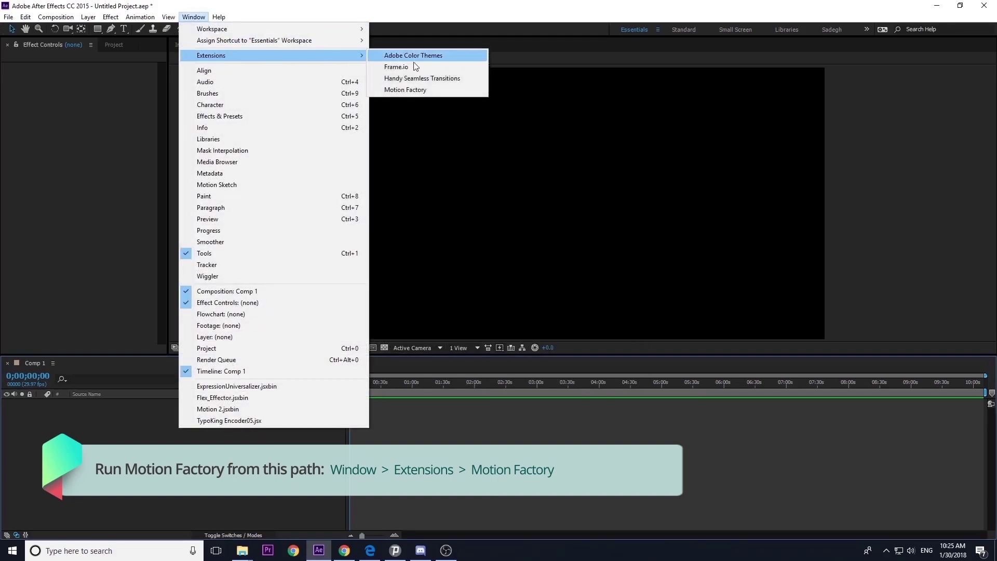
{"action": "left_click", "coordinate": [405, 90]}
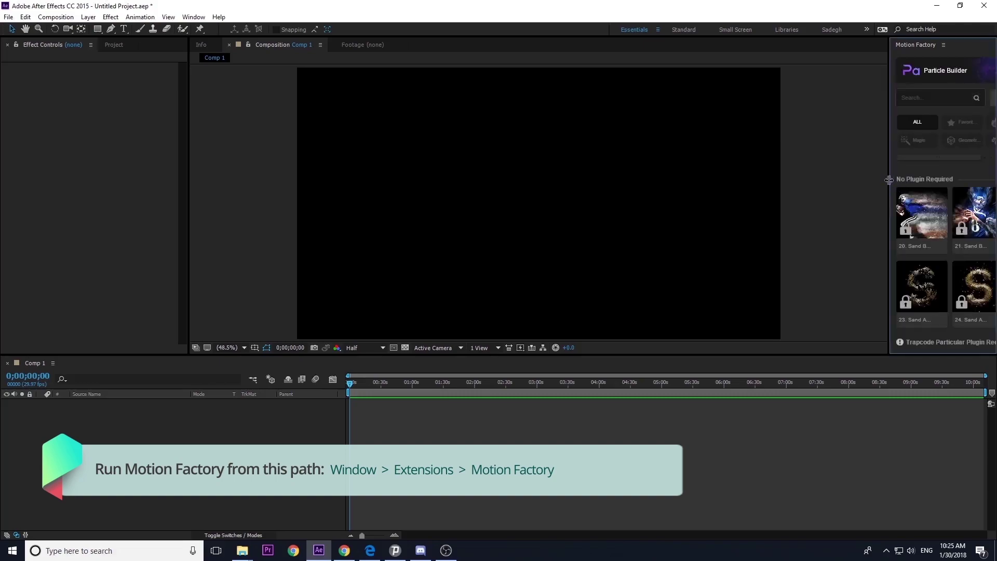
Step: Drag the Motion Factory panel's left divider leftward to widen it
{"action": "mouse_move", "coordinate": [889, 179]}
{"action": "left_mouse_down"}
{"action": "mouse_move", "coordinate": [797, 181]}
{"action": "mouse_move", "coordinate": [796, 165]}
{"action": "left_mouse_up"}
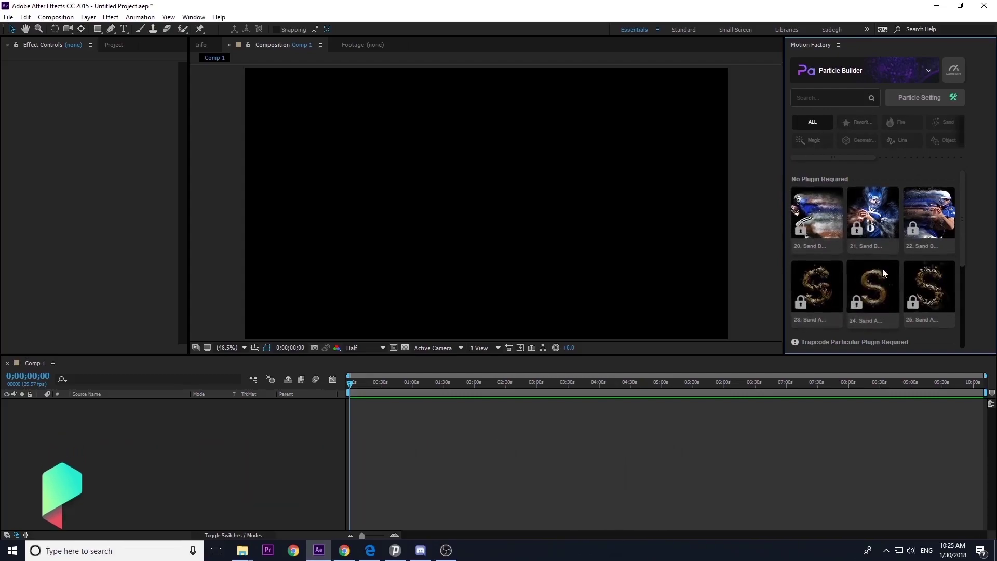
{"action": "scroll", "coordinate": [881, 269], "scroll_direction": "down", "scroll_amount": 5}
{"action": "scroll", "coordinate": [880, 273], "scroll_direction": "down", "scroll_amount": 5}
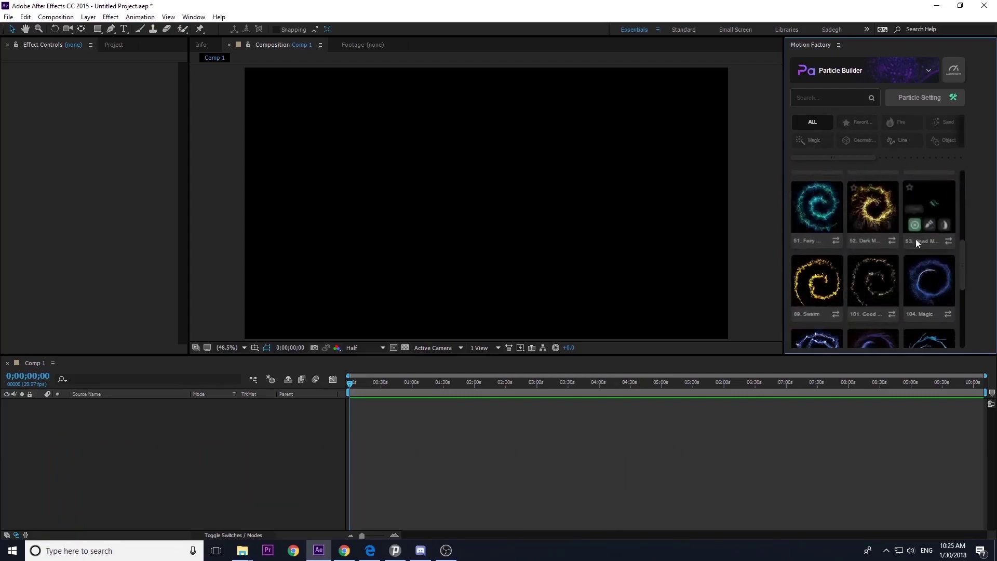